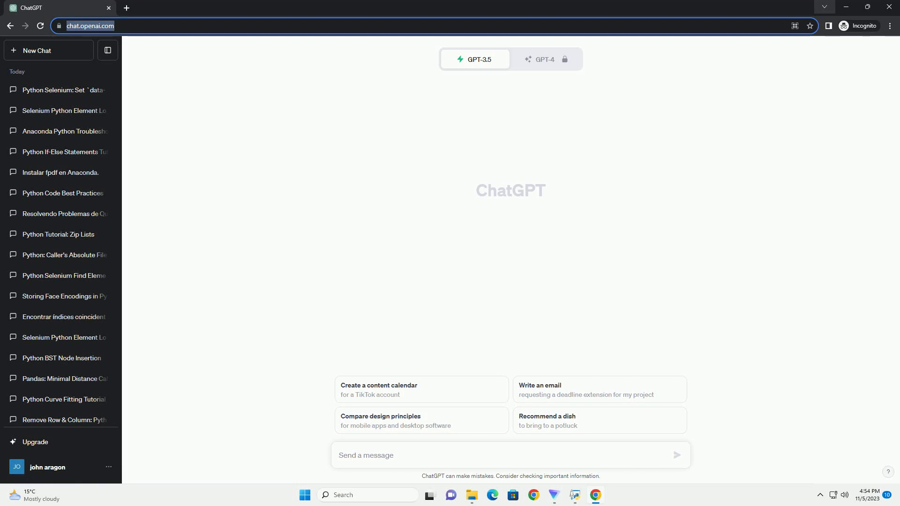
pyautogui.write("write an informative tutorial about Python Pygame press two direction key and another key to shoot there's no bullet with code example")
# - Send the request for a Pygame tutorial on left/right movement and spacebar bullet shooting
pyautogui.press('Return')
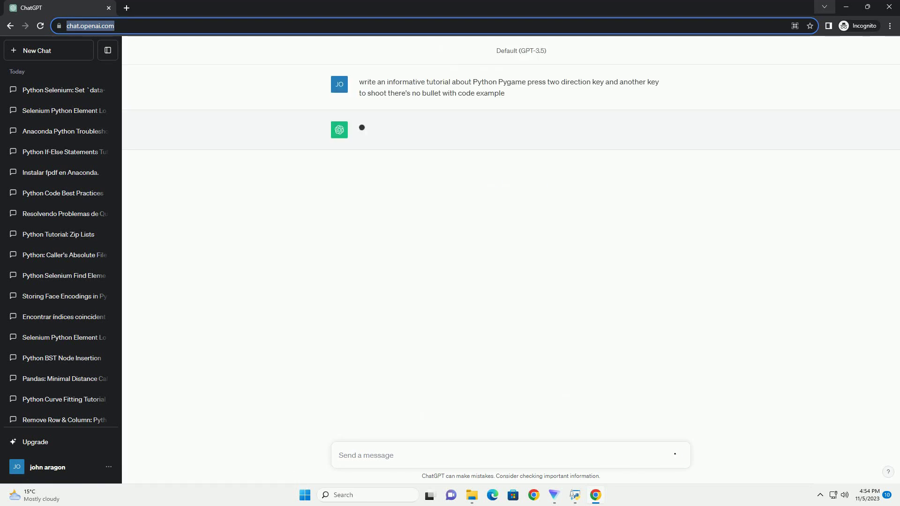